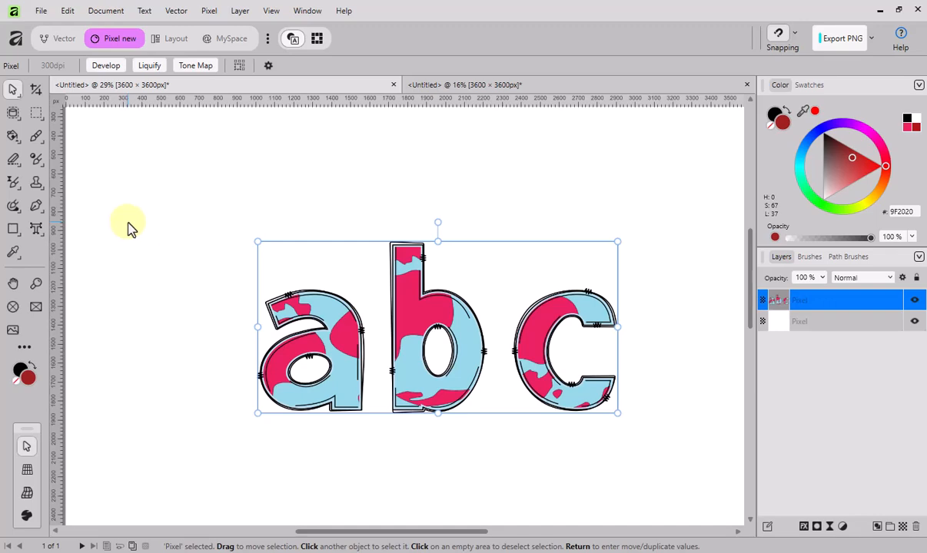
Activate the Mesh Warp tool on the abc lettering and look through the live filters for the Mesh Warp option.
left_click(14, 91)
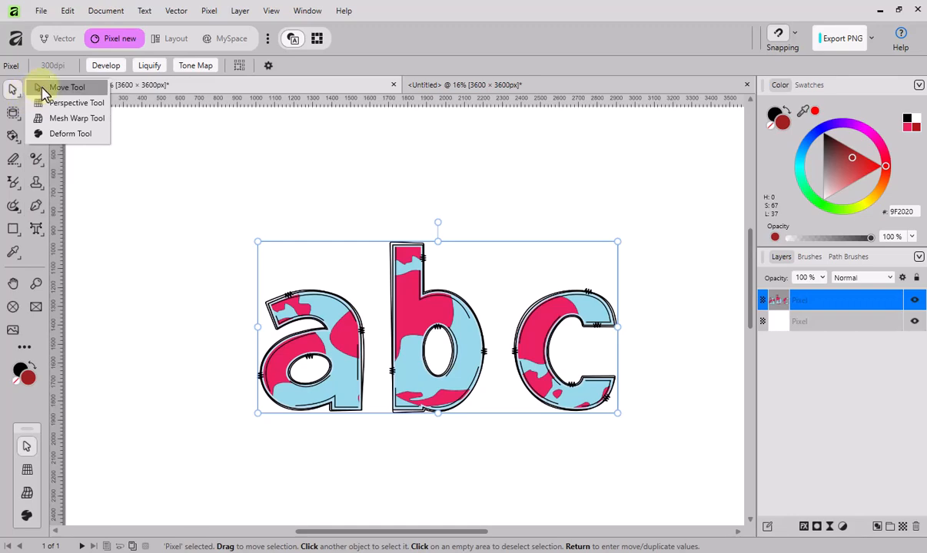
left_click(75, 119)
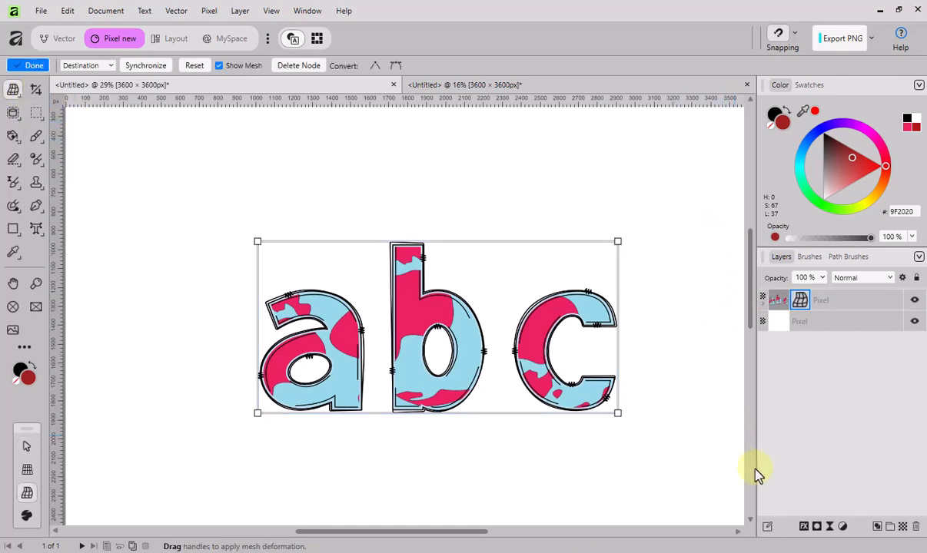
left_click(829, 530)
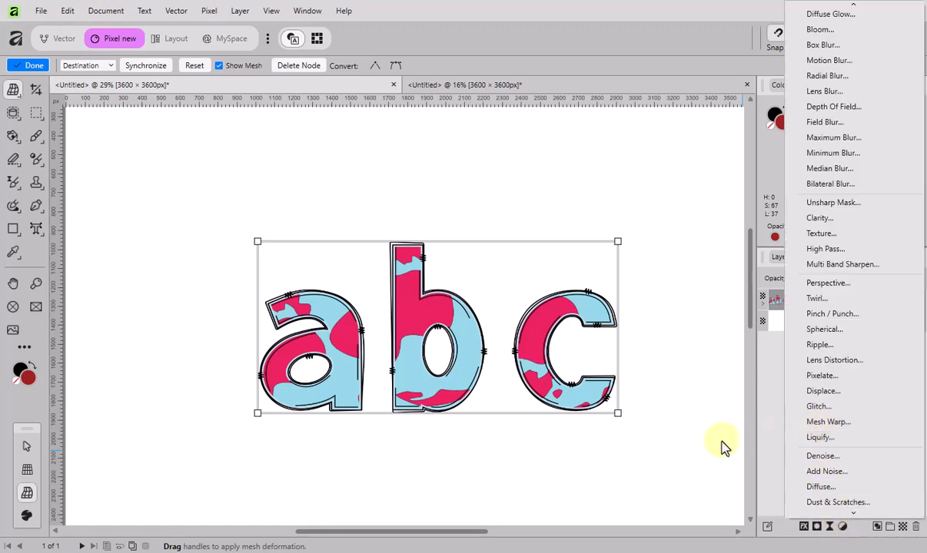
left_click(772, 414)
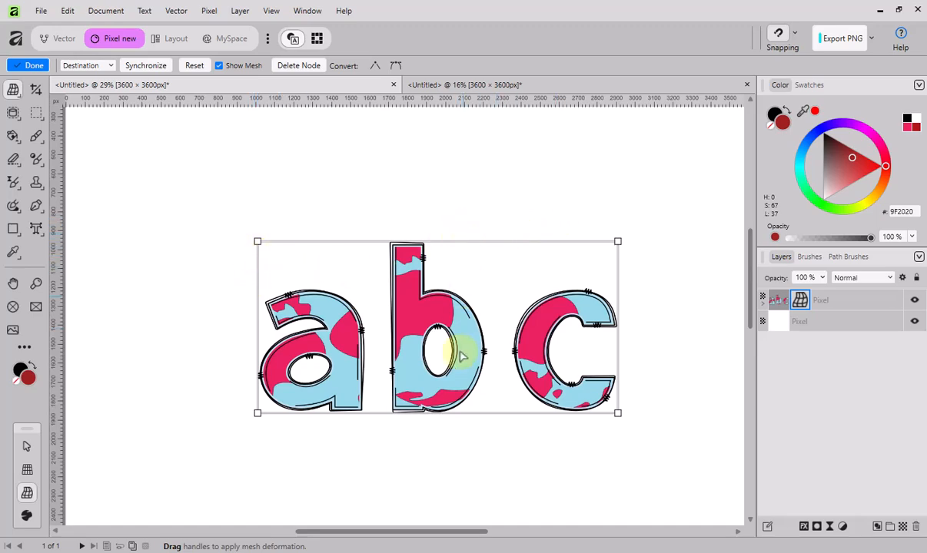
Divide the warp mesh with three vertical lines through the a, b and c and three horizontal lines across the lettering.
double_click(469, 242)
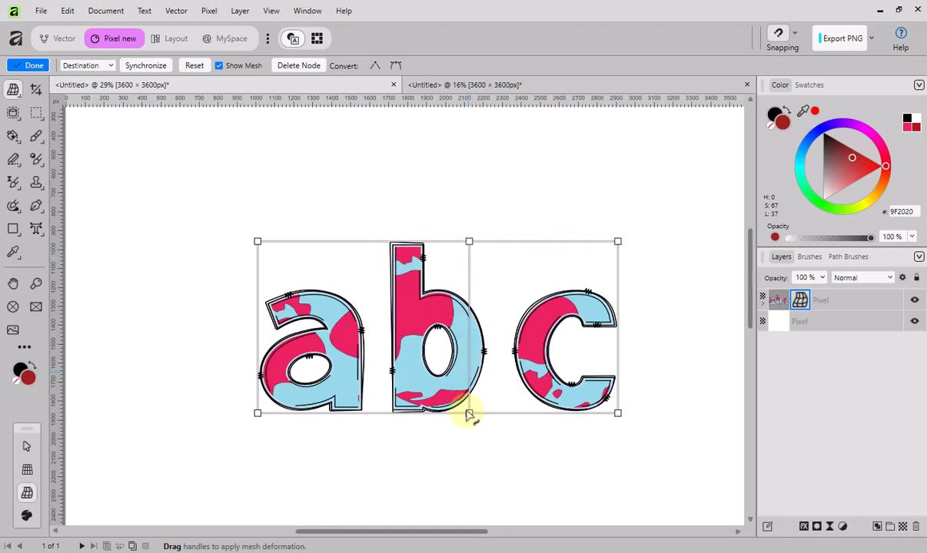
double_click(351, 242)
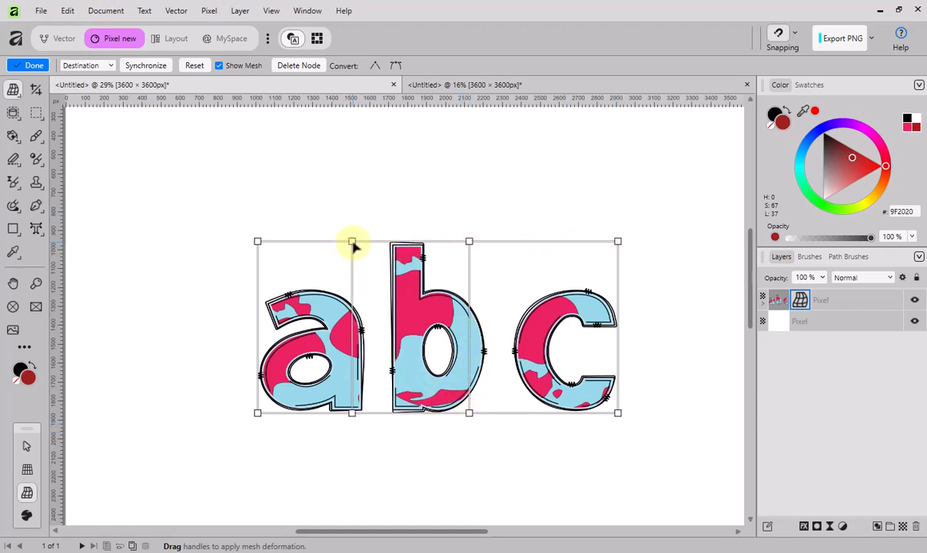
double_click(550, 242)
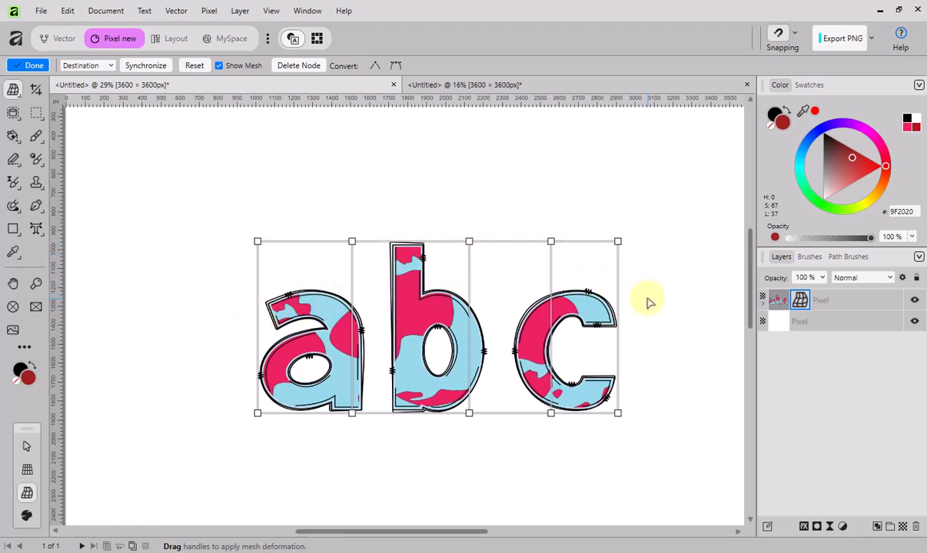
left_click(352, 283)
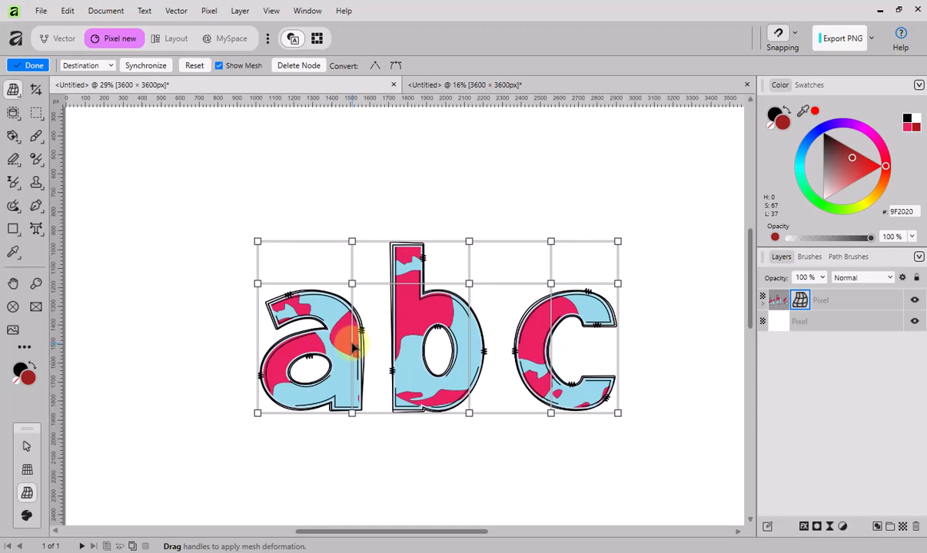
left_click(353, 345)
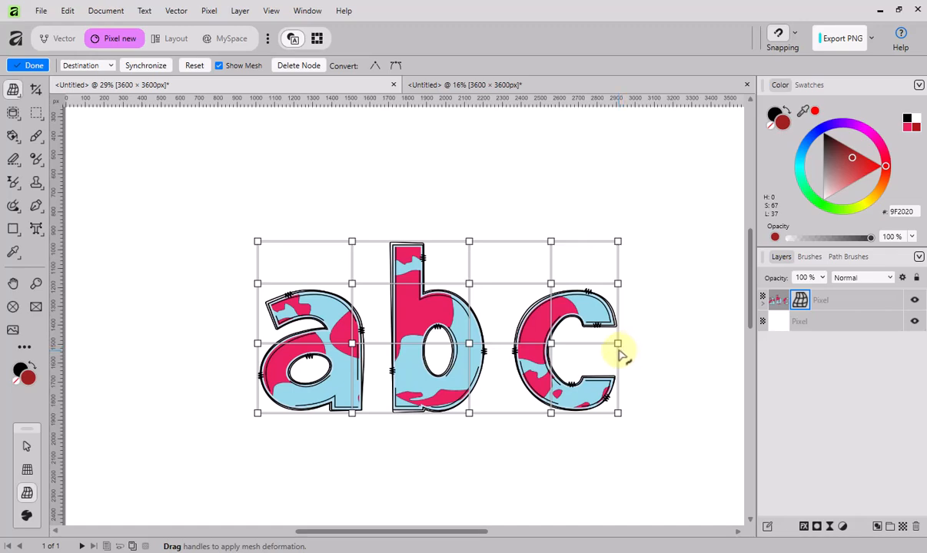
left_click(257, 380)
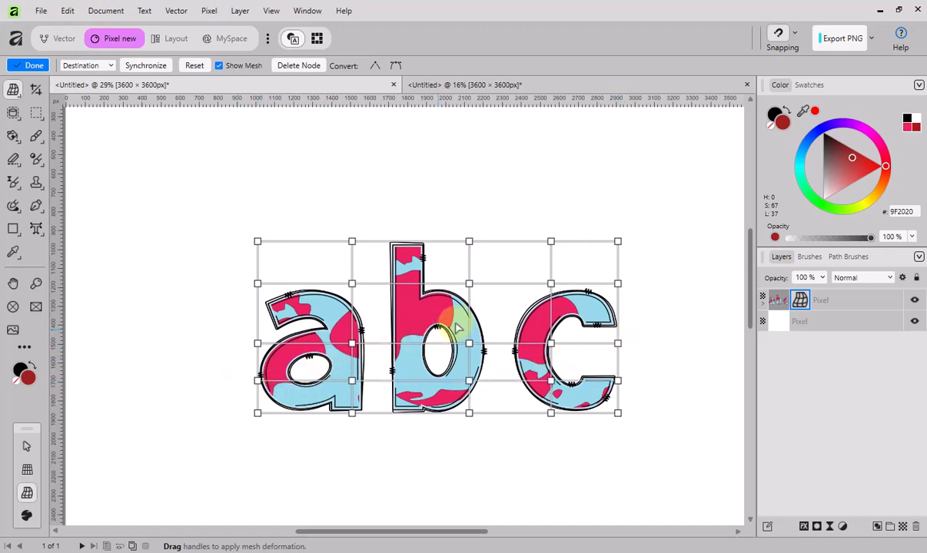
Pull the mesh node on the upper edge above the b upward and adjust its curve handles to stretch the b's stem.
left_click(469, 284)
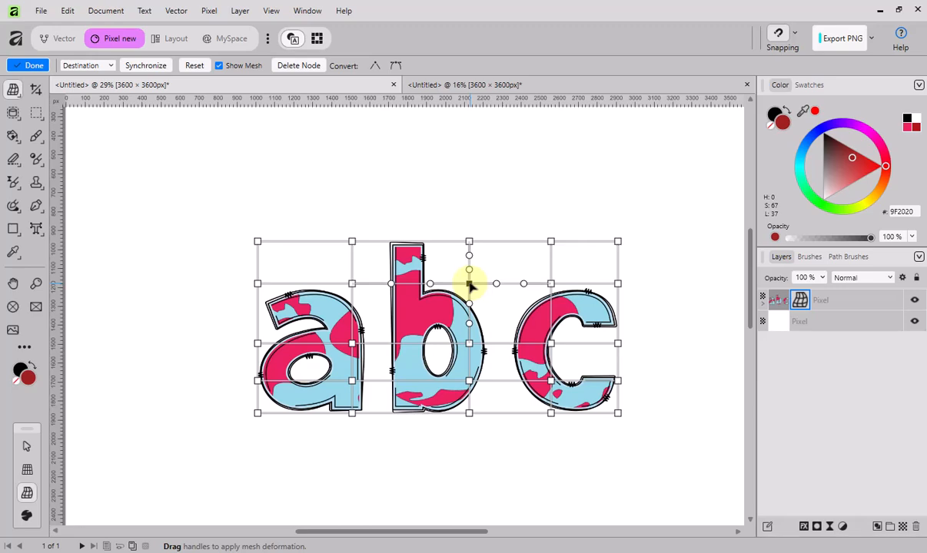
mouse_move(471, 286)
left_mouse_down()
mouse_move(472, 261)
mouse_move(469, 288)
mouse_move(480, 285)
mouse_move(467, 280)
left_mouse_up()
left_click_drag(470, 244, 500, 199)
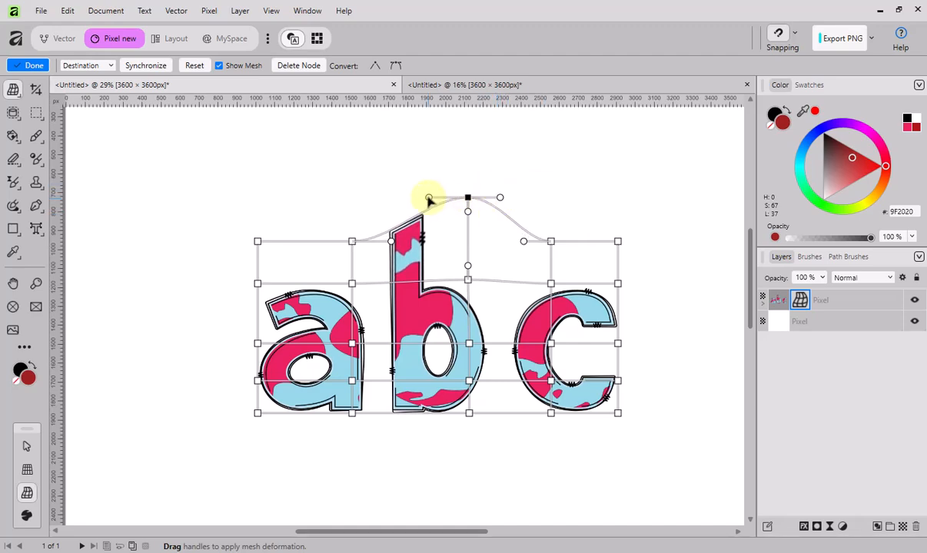
mouse_move(422, 199)
left_mouse_down()
mouse_move(392, 195)
mouse_move(429, 198)
mouse_move(393, 207)
mouse_move(419, 202)
left_mouse_up()
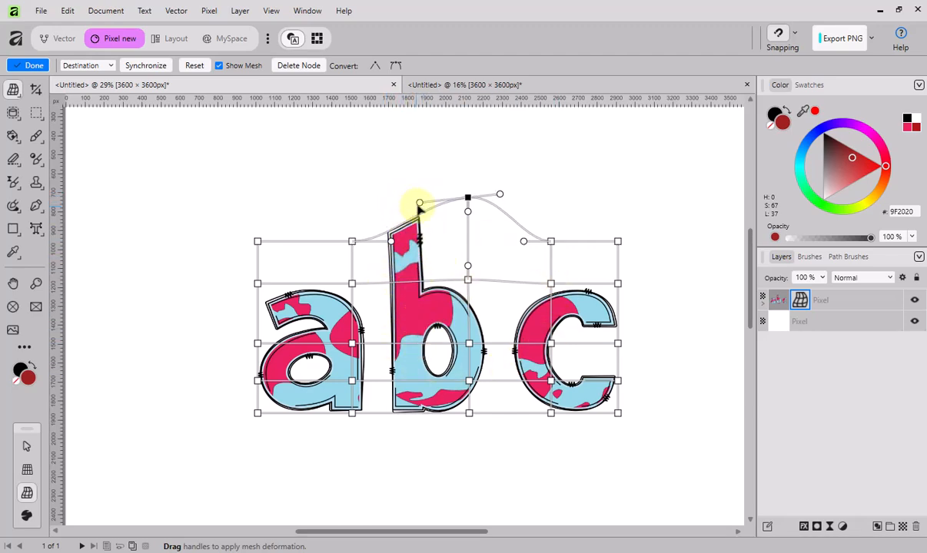
left_click_drag(419, 204, 467, 225)
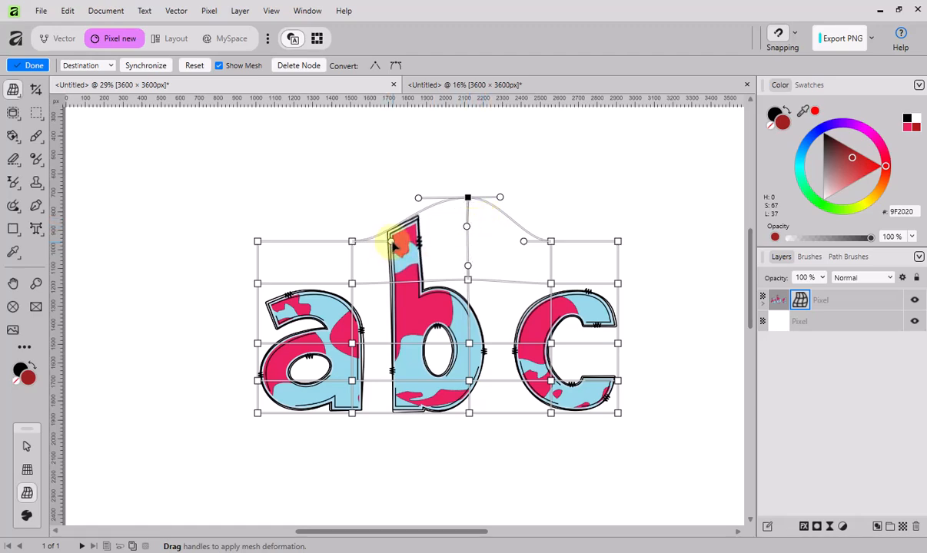
mouse_move(391, 241)
left_mouse_down()
mouse_move(389, 207)
mouse_move(395, 242)
left_mouse_up()
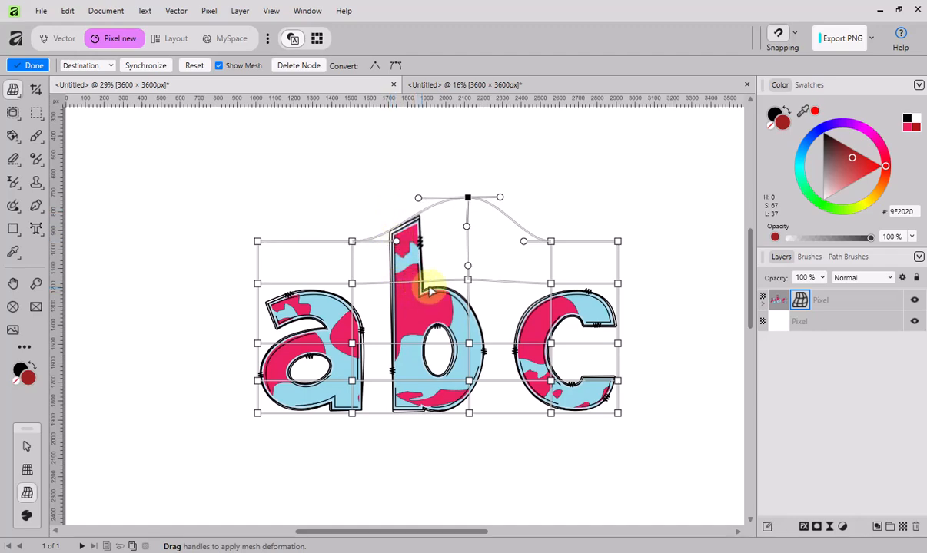
Select the inner nodes in the second and third mesh rows and raise the inner nodes of the column through the b.
left_click(468, 282)
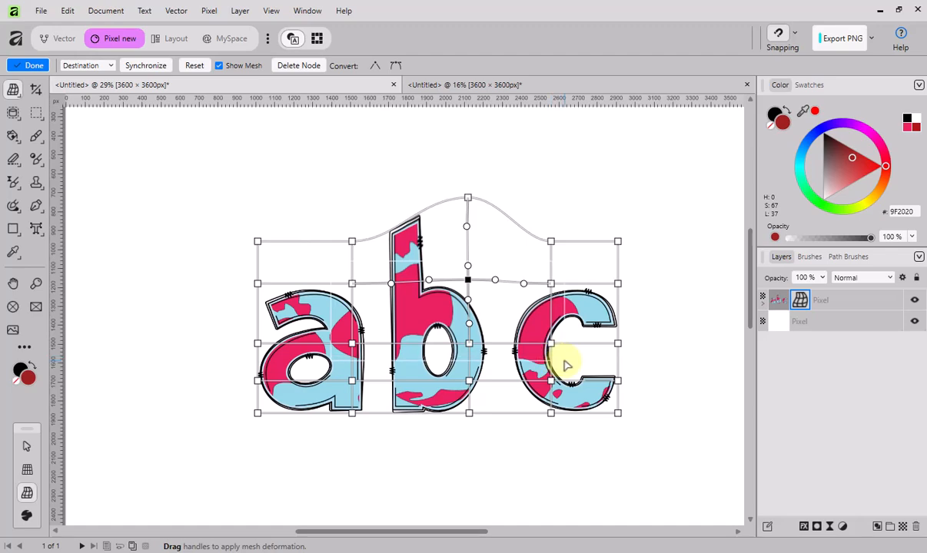
left_click_drag(565, 362, 565, 361)
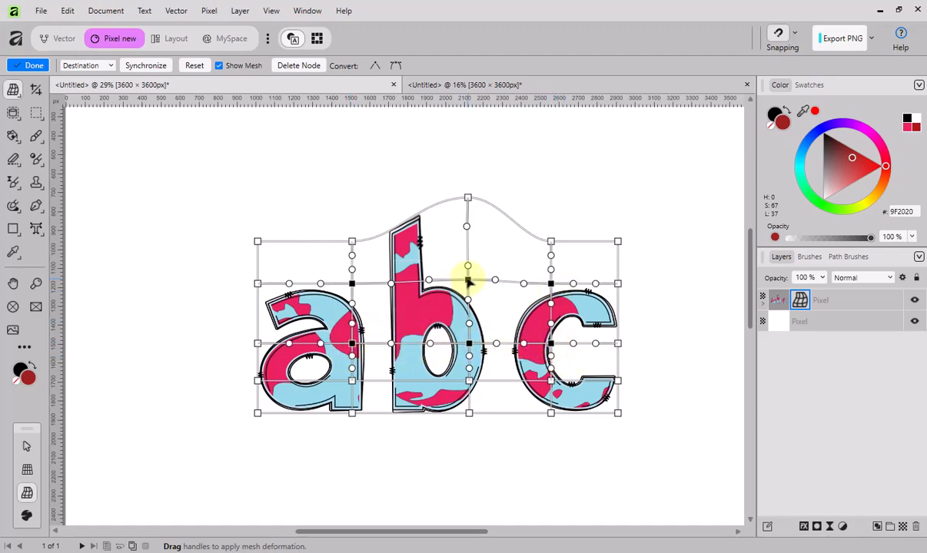
left_click_drag(468, 280, 465, 249)
left_click_drag(469, 338, 468, 294)
left_click_drag(469, 382, 470, 338)
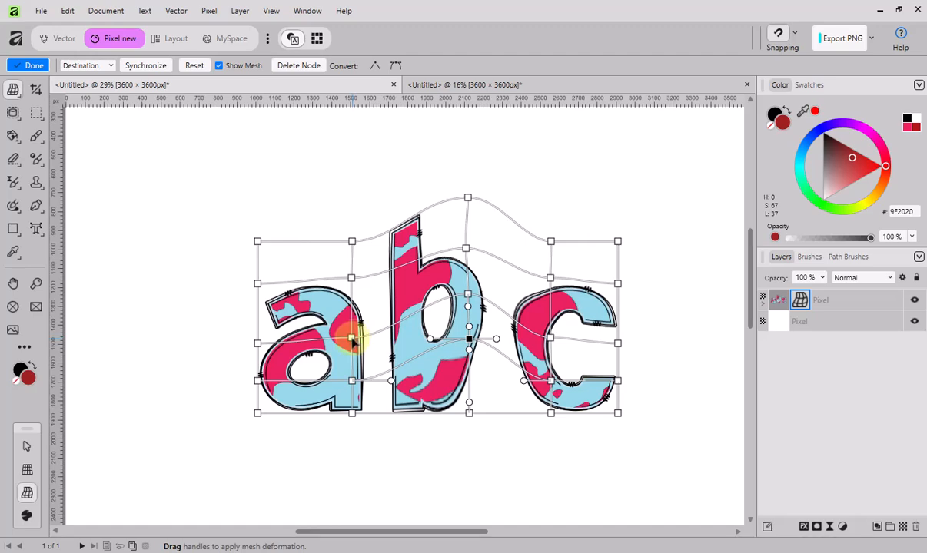
Lower the inner mesh nodes over the a and the c to bend those letters downward.
left_click_drag(351, 342, 352, 298)
left_click_drag(550, 277, 550, 295)
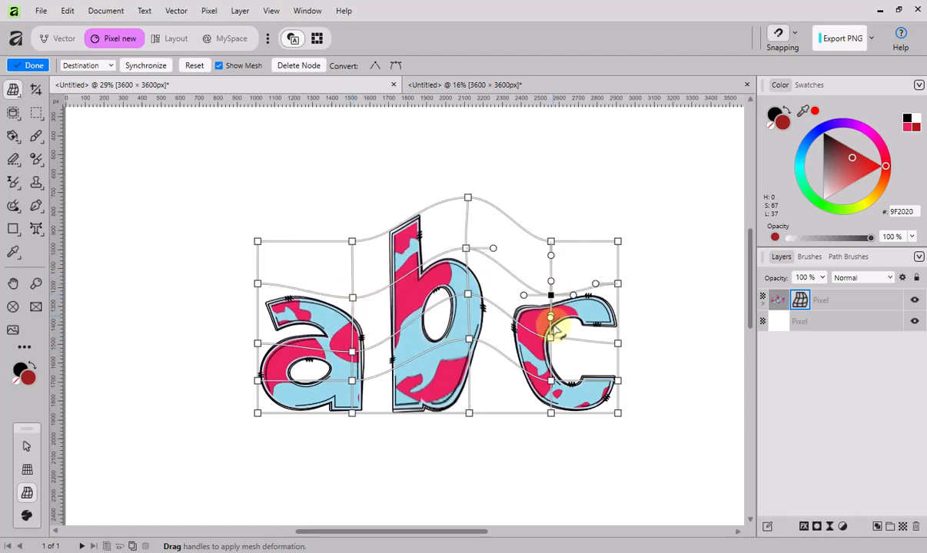
left_click_drag(549, 335, 553, 392)
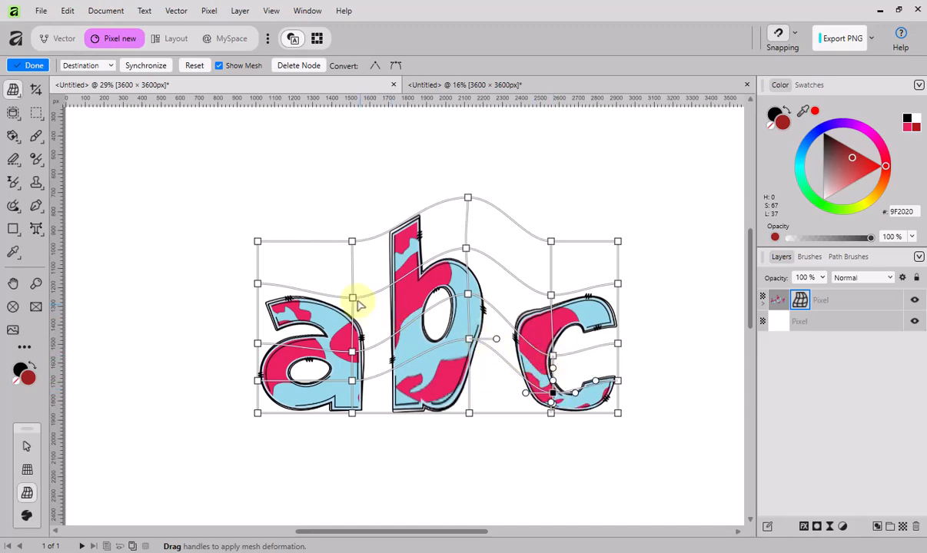
Raise the mid-height mesh node on the b to stretch its inner opening.
left_click(353, 352)
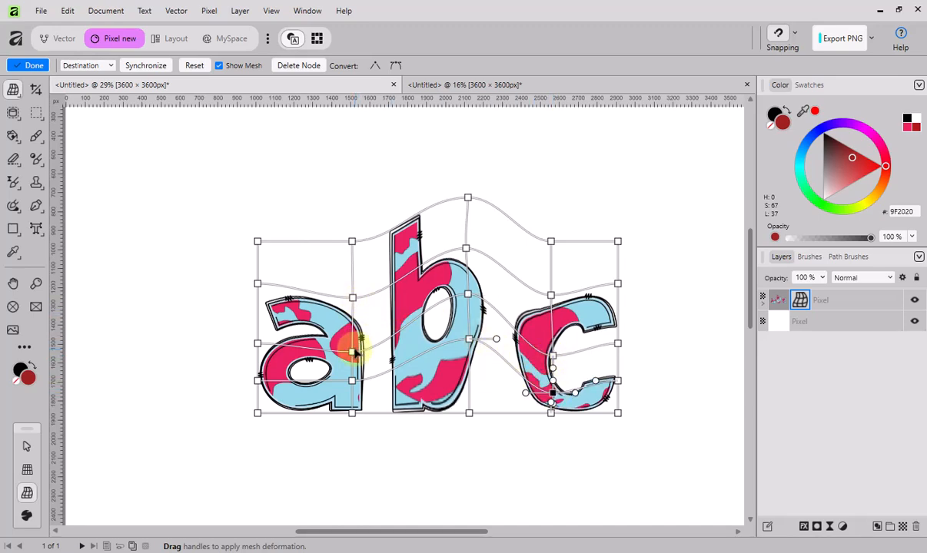
mouse_move(467, 296)
left_mouse_down()
mouse_move(472, 273)
mouse_move(466, 280)
left_mouse_up()
left_click(352, 352)
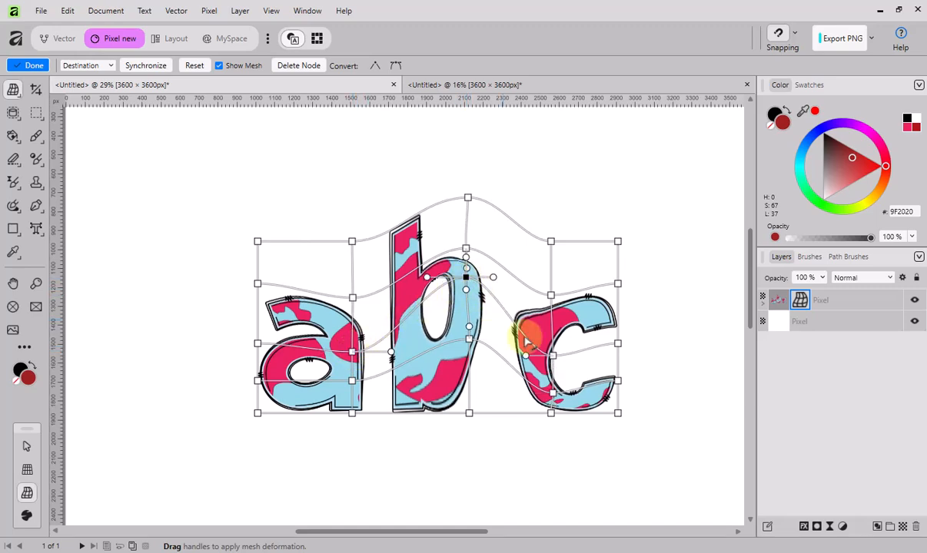
left_click(552, 356)
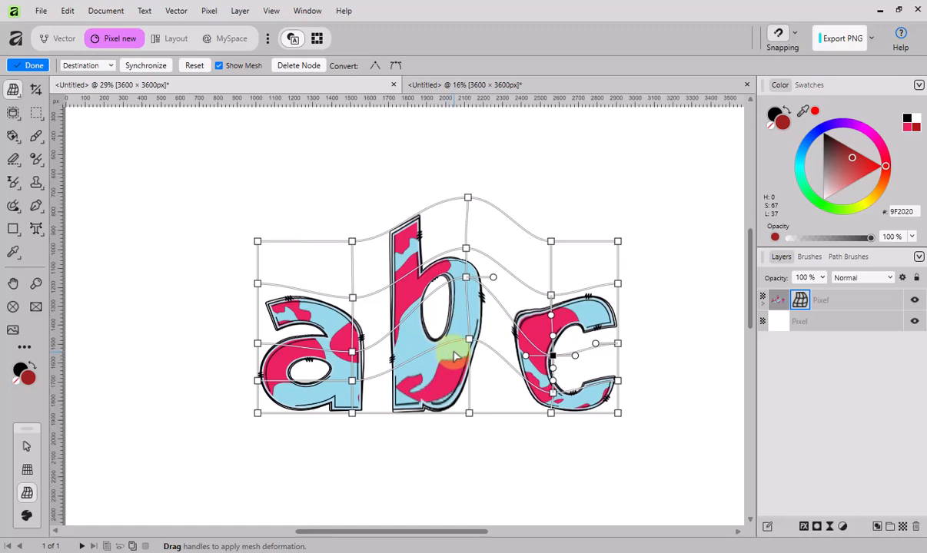
Select the three mid-height mesh nodes on the a, b and c together, shift them slightly downward, and finish the warp.
left_click(351, 350)
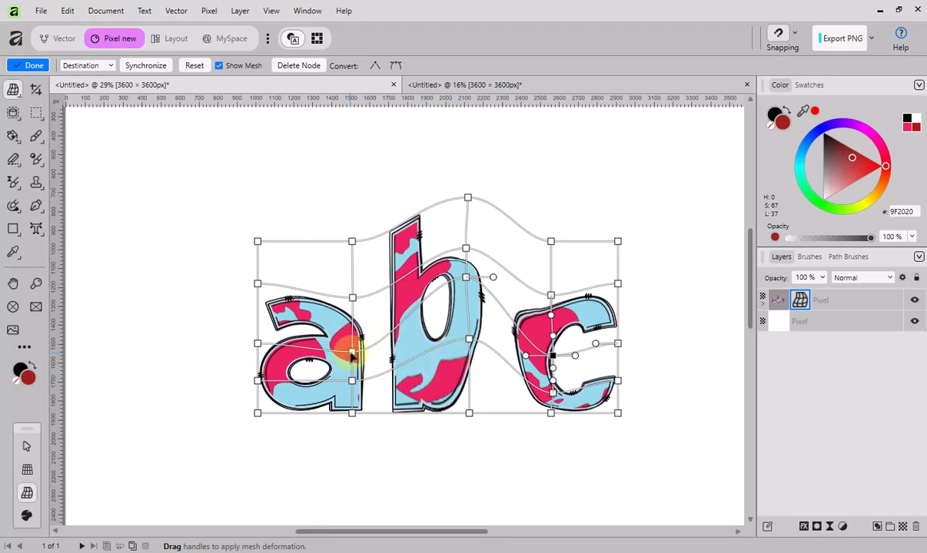
left_click(465, 279, "shift")
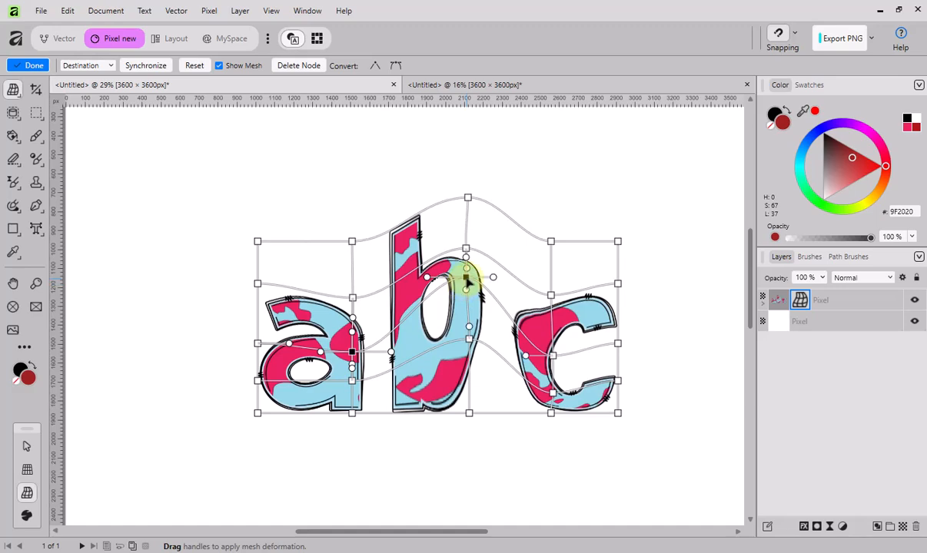
left_click(552, 355, "shift")
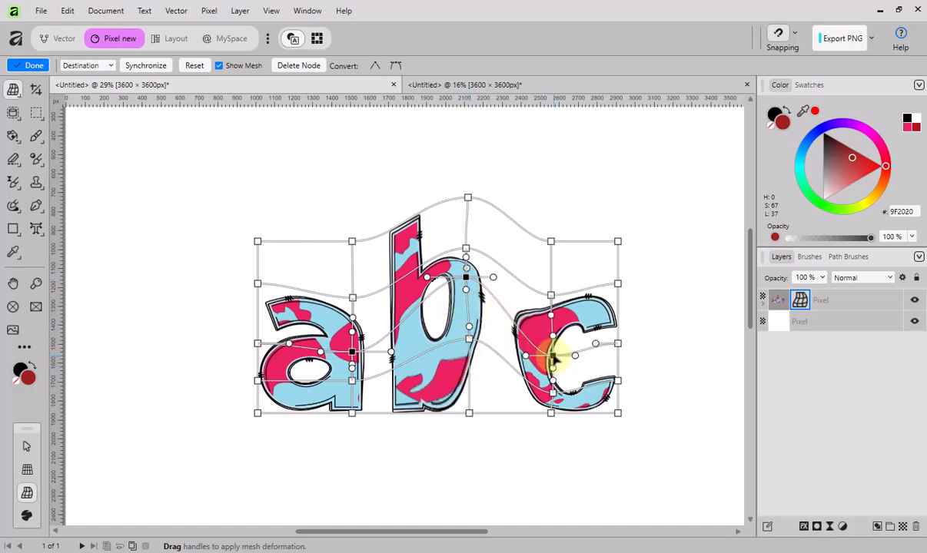
mouse_move(551, 355)
left_mouse_down()
mouse_move(535, 352)
mouse_move(560, 366)
mouse_move(533, 369)
mouse_move(548, 375)
mouse_move(551, 361)
left_mouse_up()
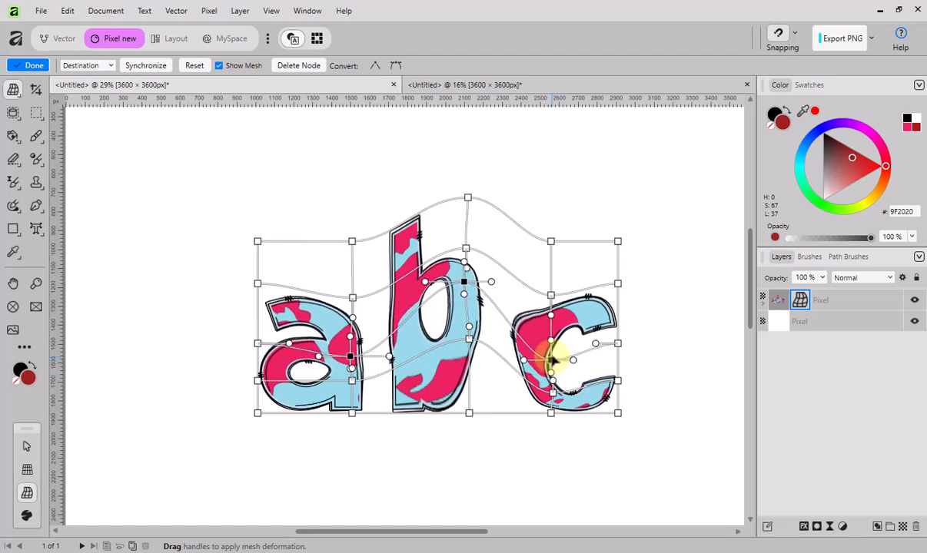
left_click_drag(491, 283, 467, 285)
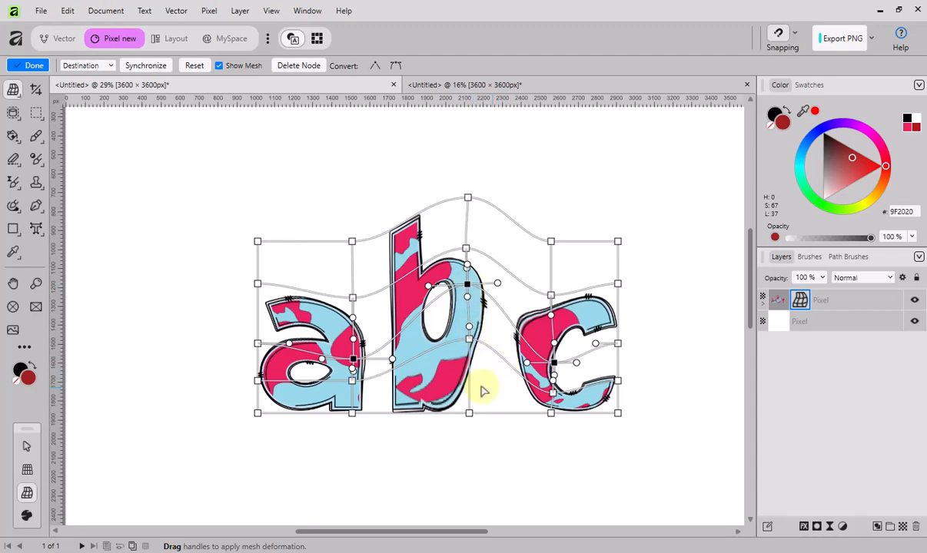
left_click(34, 66)
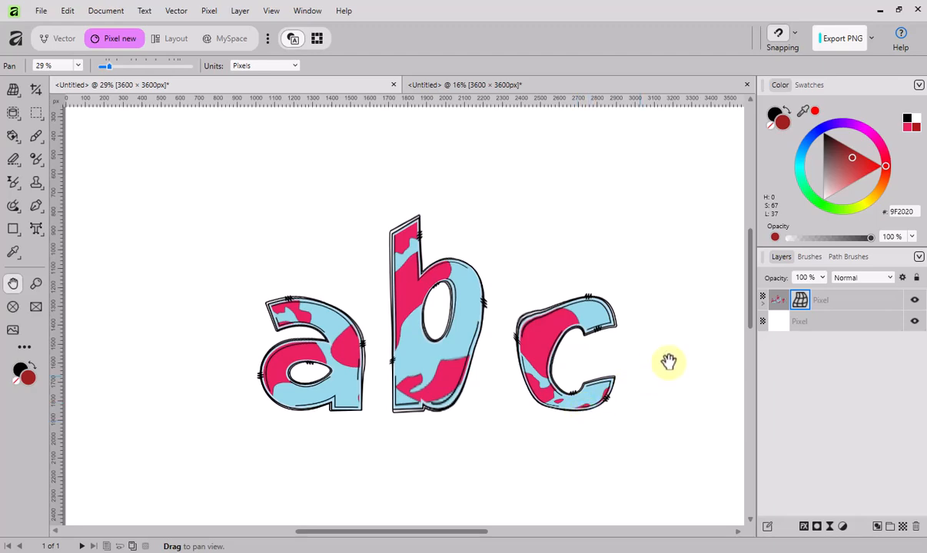
Add a pixel layer above the white background and draw a dark red 9F2020 rectangle behind the abc lettering.
left_click(781, 329)
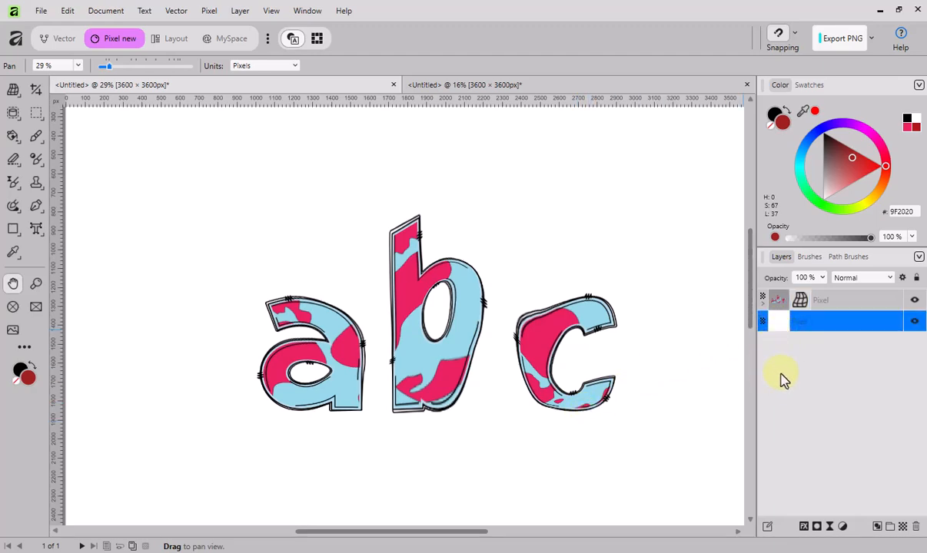
left_click(903, 528)
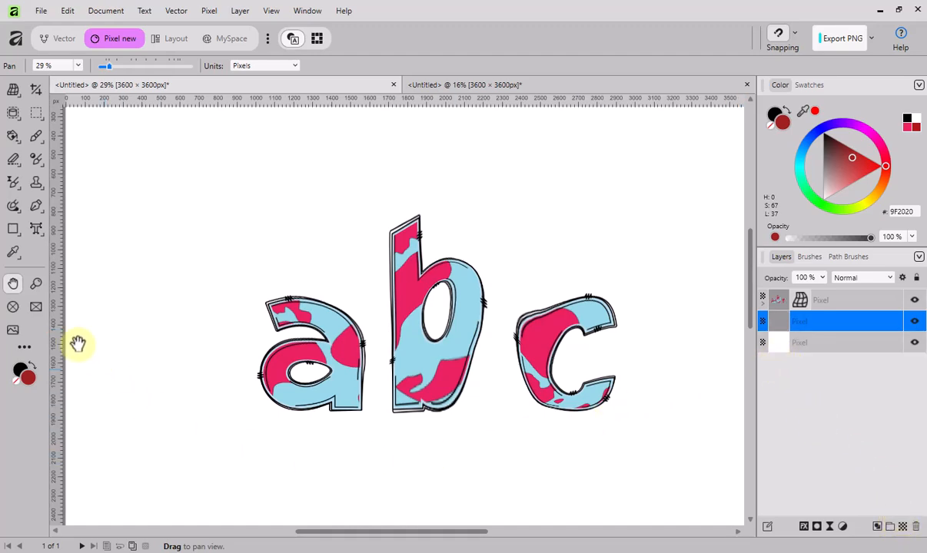
left_click(14, 230)
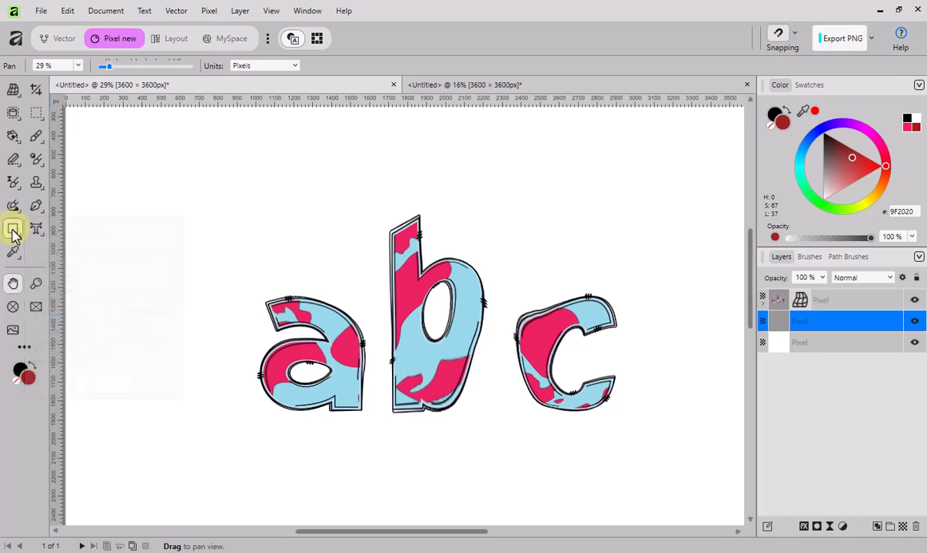
left_click_drag(215, 191, 654, 464)
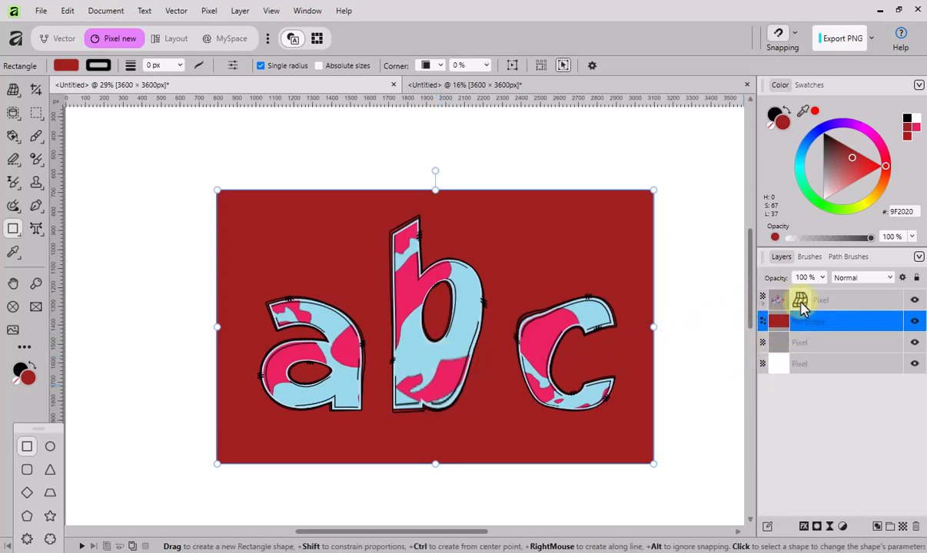
Reopen the lettering's mesh warp, raise the mid-height nodes on the a and the c, and leave mesh editing.
left_click(800, 301)
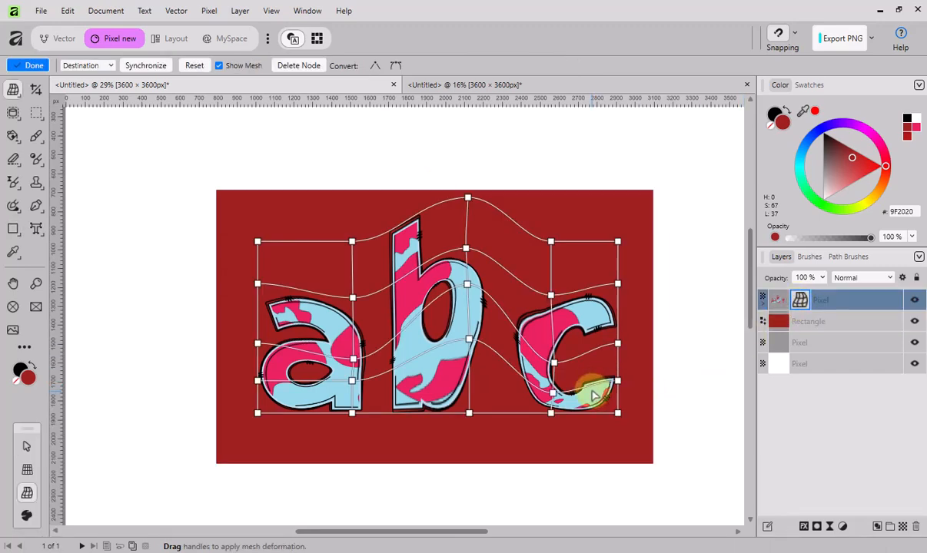
left_click(352, 359)
mouse_move(351, 358)
left_mouse_down()
mouse_move(352, 331)
mouse_move(352, 343)
left_mouse_up()
left_click_drag(554, 364, 554, 343)
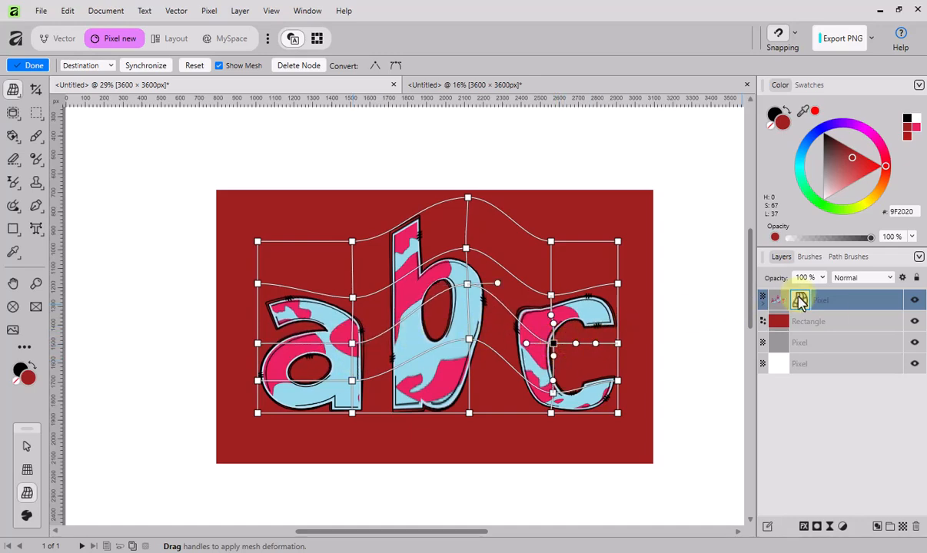
key("m")
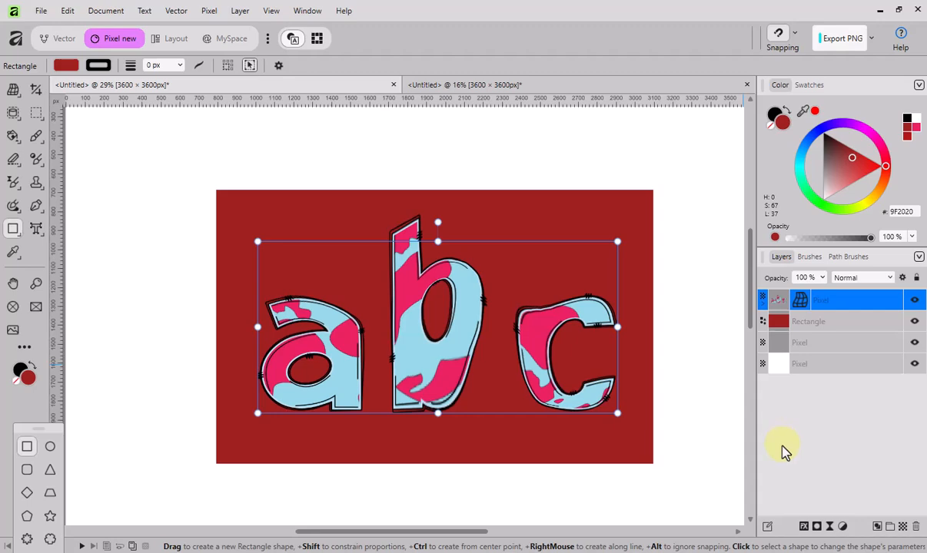